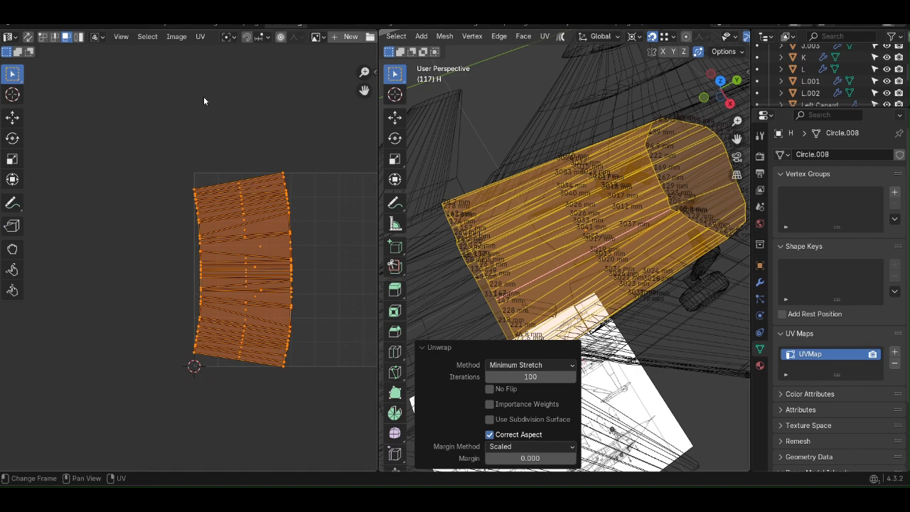
Step: Minimize the stretch of part H's unwrapped UVs and export the UV layout
{"action": "left_click", "coordinate": [200, 36]}
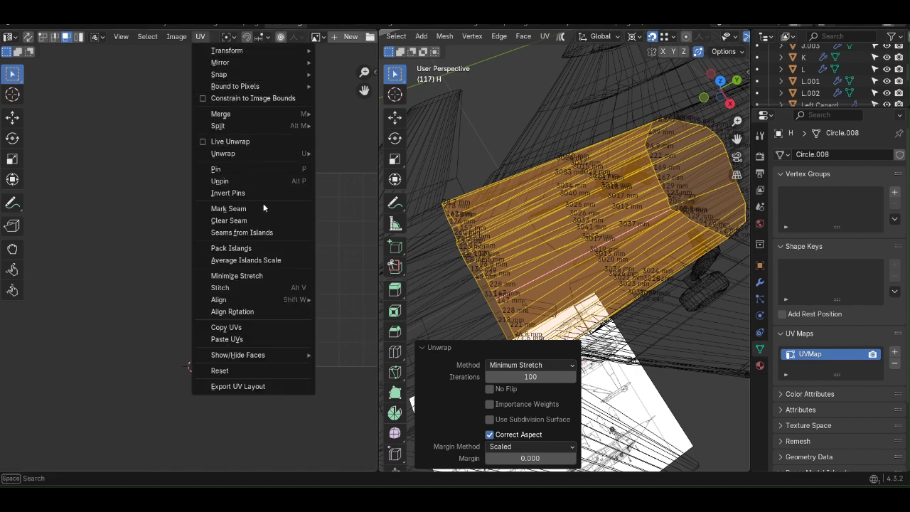
{"action": "left_click", "coordinate": [258, 276]}
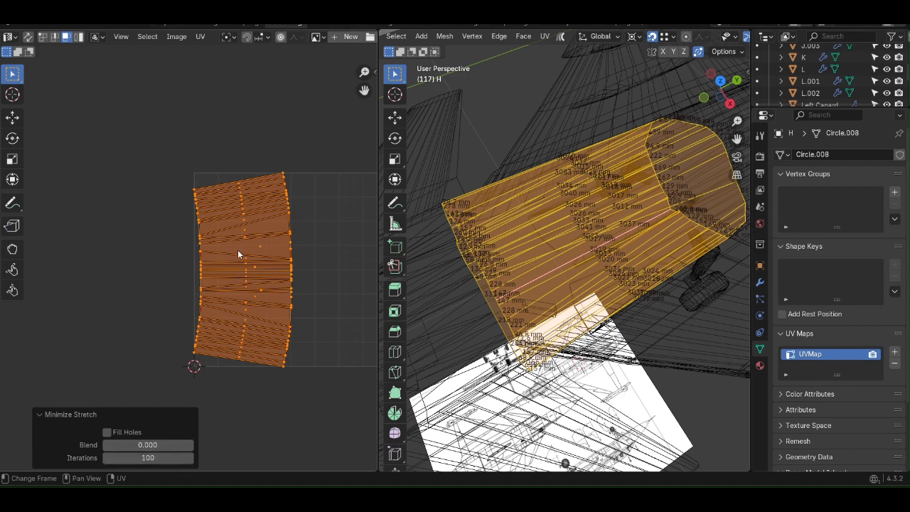
{"action": "left_click", "coordinate": [204, 37]}
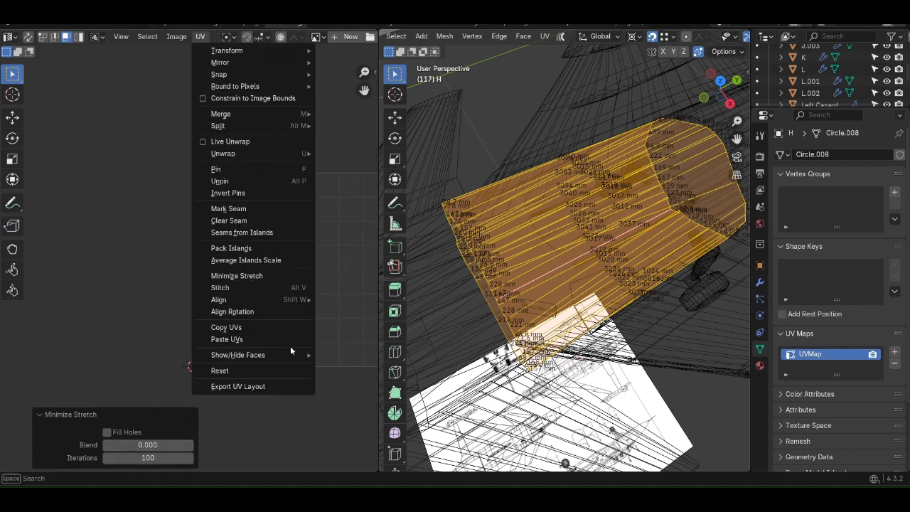
{"action": "left_click", "coordinate": [277, 386]}
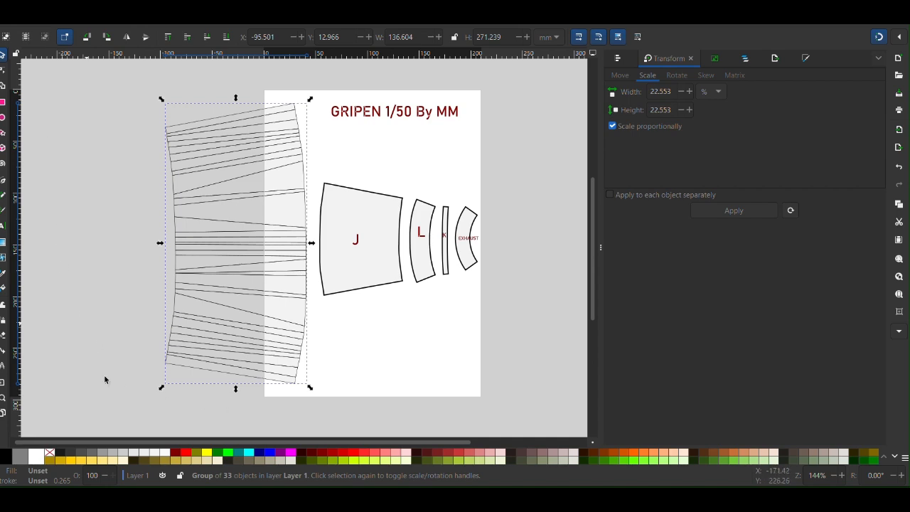
Step: Measure the short upper-right edge of the imported pattern in Inkscape and select the matching edge in Blender to read its length
{"action": "scroll", "coordinate": [295, 102], "scroll_direction": "up", "scroll_amount": 8, "text": "ctrl"}
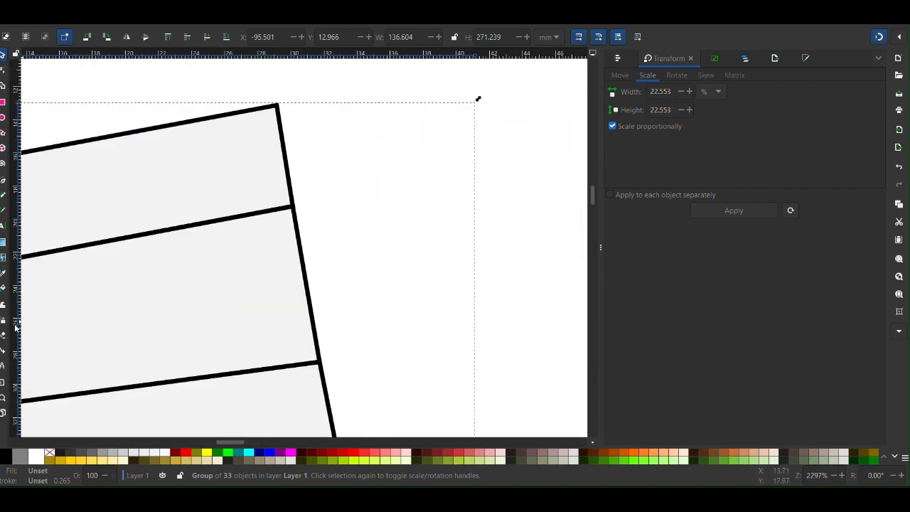
{"action": "key", "text": "m"}
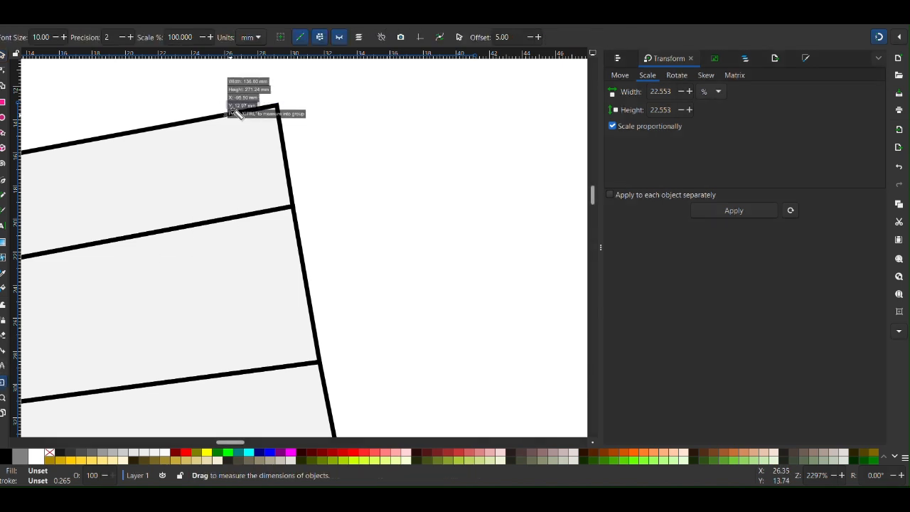
{"action": "left_click_drag", "start_coordinate": [280, 111], "coordinate": [293, 207]}
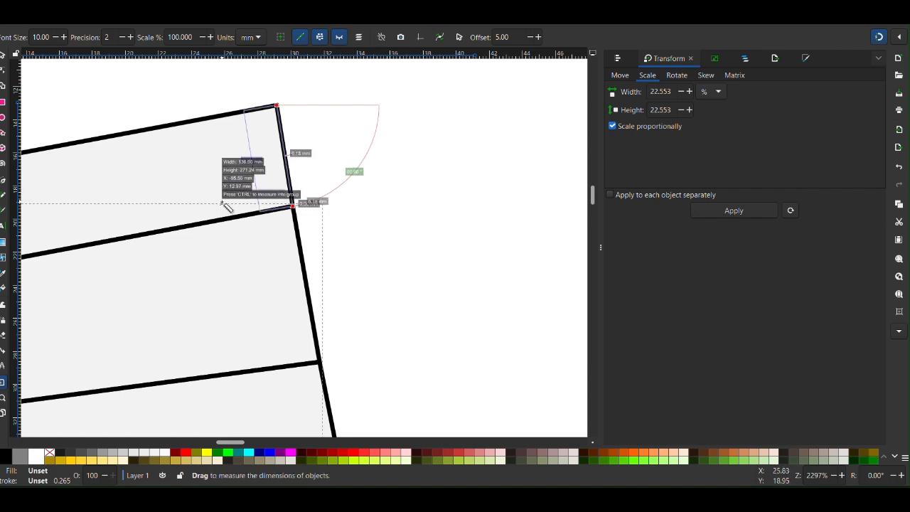
{"action": "scroll", "coordinate": [225, 206], "scroll_direction": "up", "scroll_amount": 6, "text": "ctrl"}
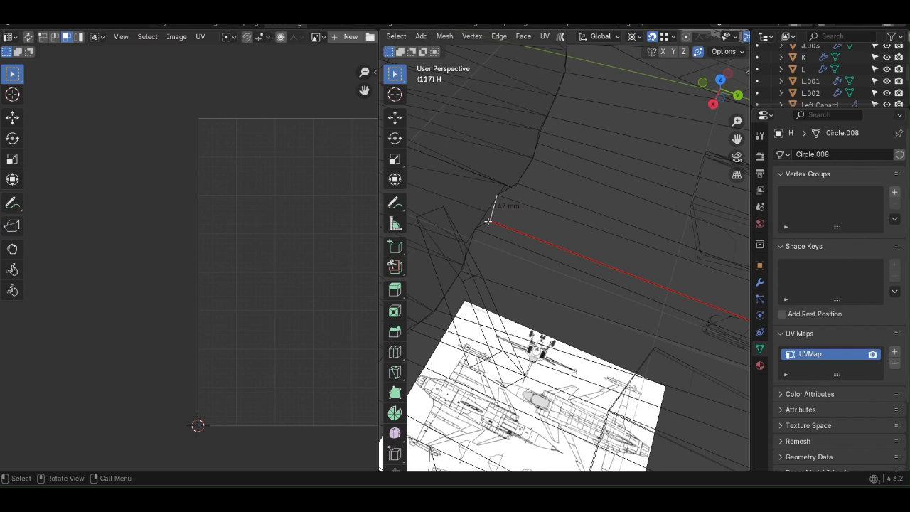
{"action": "left_click", "coordinate": [488, 221]}
{"action": "left_click", "coordinate": [493, 213]}
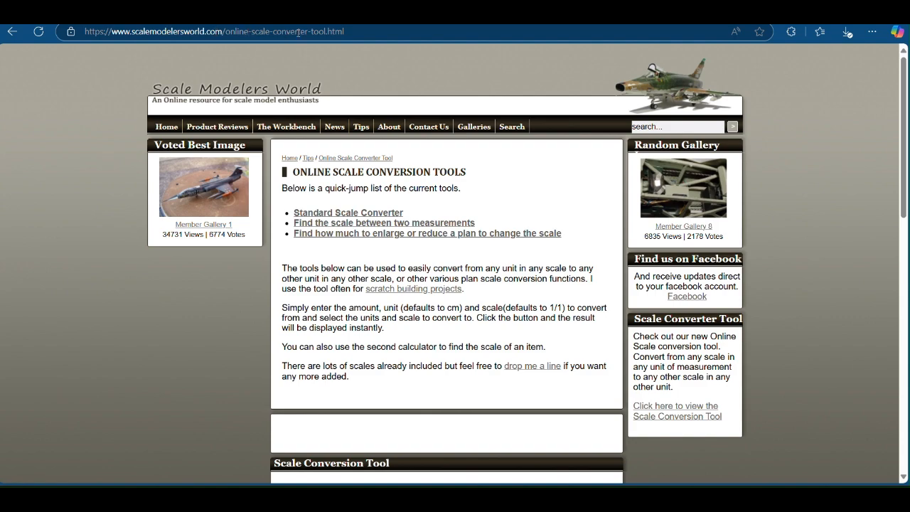
Step: In the browser's Find the Scale Tool, set the large scale measurement to 147 and clear the smaller one
{"action": "scroll", "coordinate": [336, 74], "scroll_direction": "down", "scroll_amount": 8}
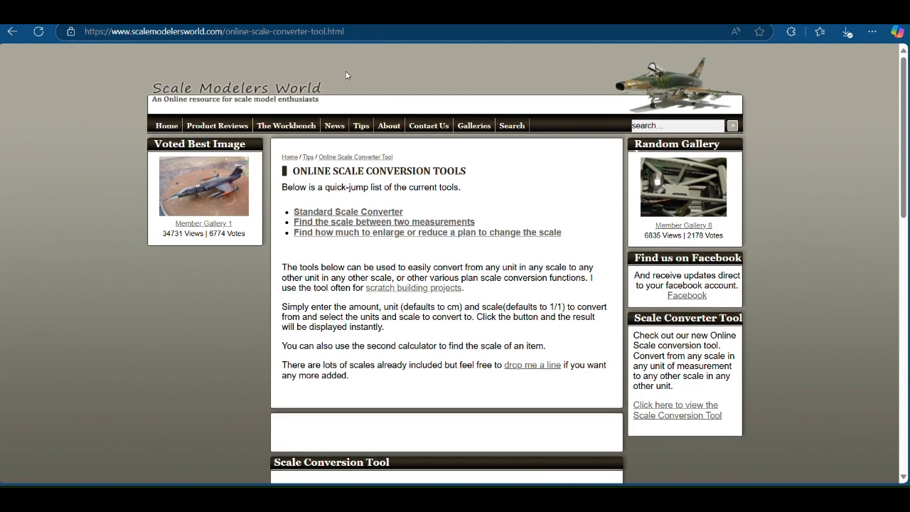
{"action": "scroll", "coordinate": [348, 73], "scroll_direction": "up", "scroll_amount": 2}
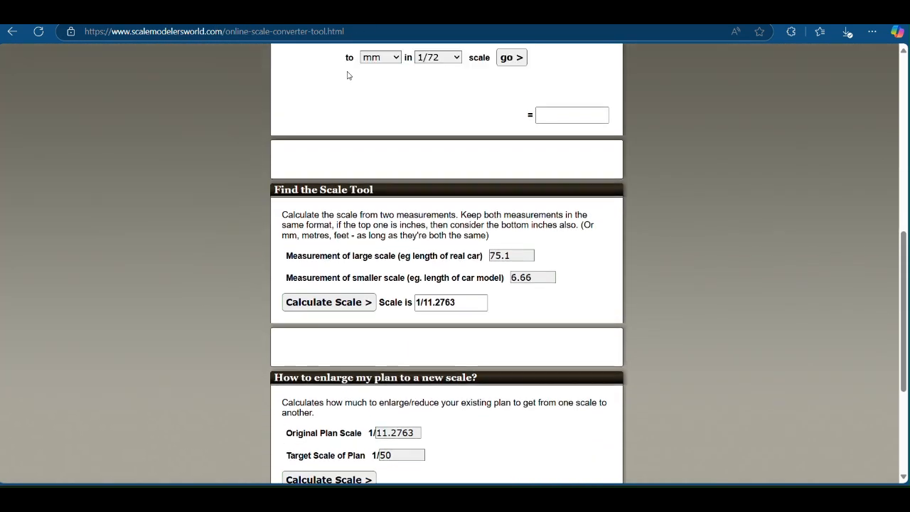
{"action": "scroll", "coordinate": [399, 99], "scroll_direction": "down", "scroll_amount": 1}
{"action": "double_click", "coordinate": [524, 195]}
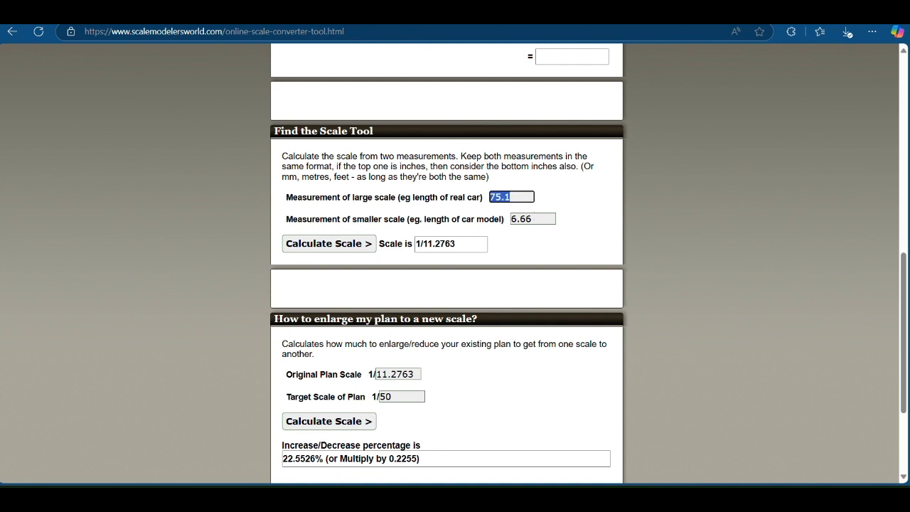
{"action": "left_click", "coordinate": [325, 484]}
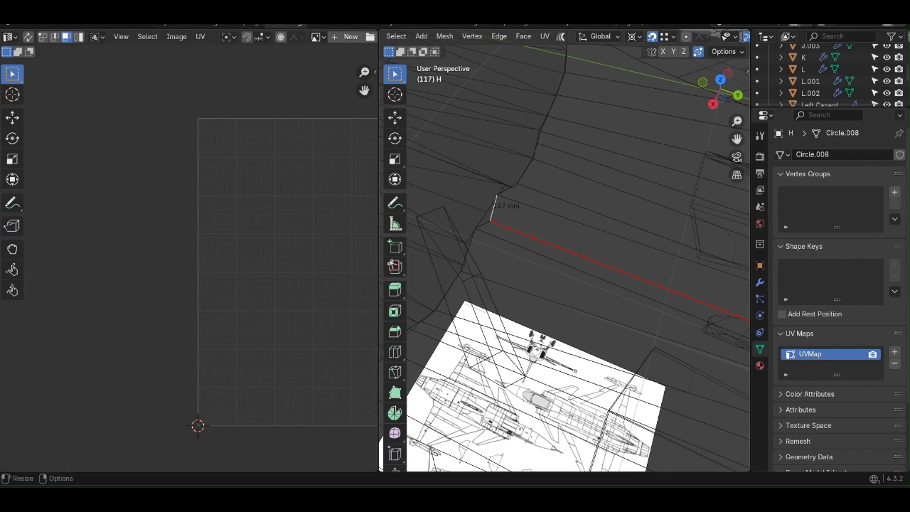
{"action": "key", "text": "alt+Tab"}
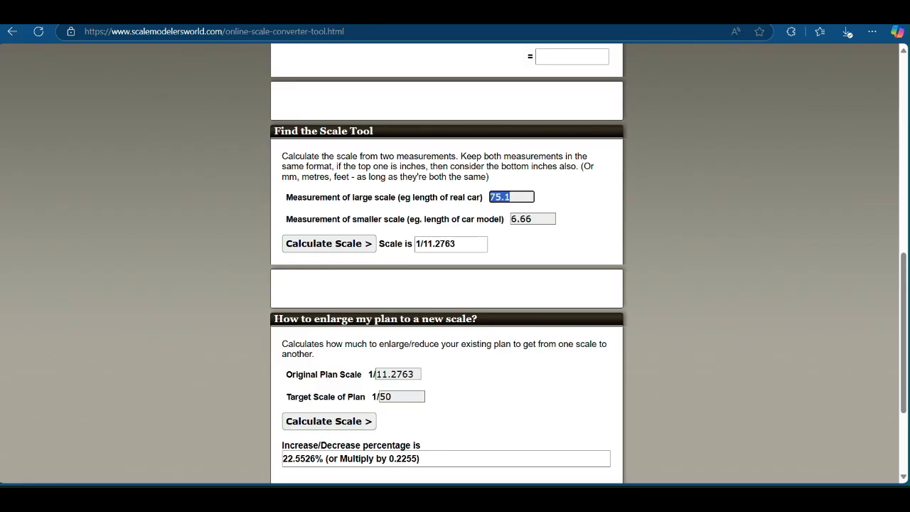
{"action": "type", "text": "147"}
{"action": "key", "text": "Tab"}
{"action": "key", "text": "BackSpace"}
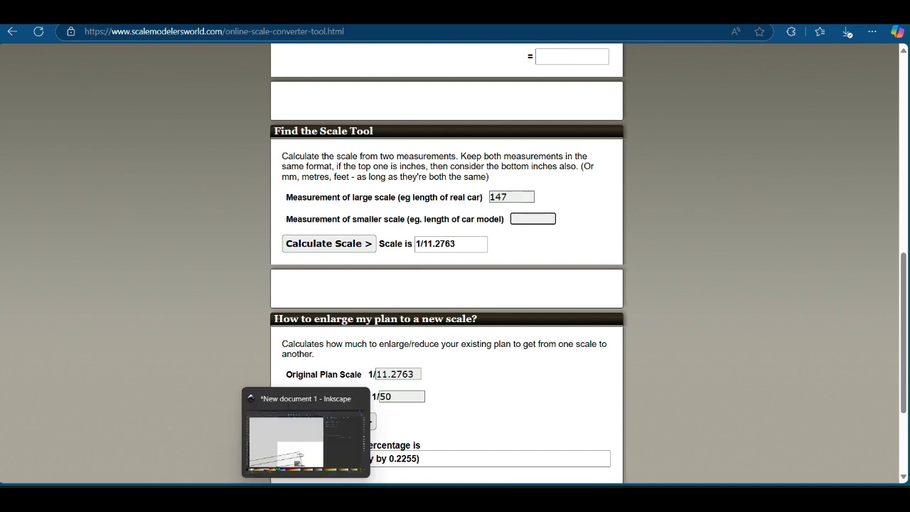
Step: Check the edge measurement in Inkscape, set the smaller scale measurement to 6.18 in the browser, then calculate and copy the scale
{"action": "left_click", "coordinate": [306, 498]}
{"action": "scroll", "coordinate": [424, 377], "scroll_direction": "up", "scroll_amount": 2, "text": "ctrl"}
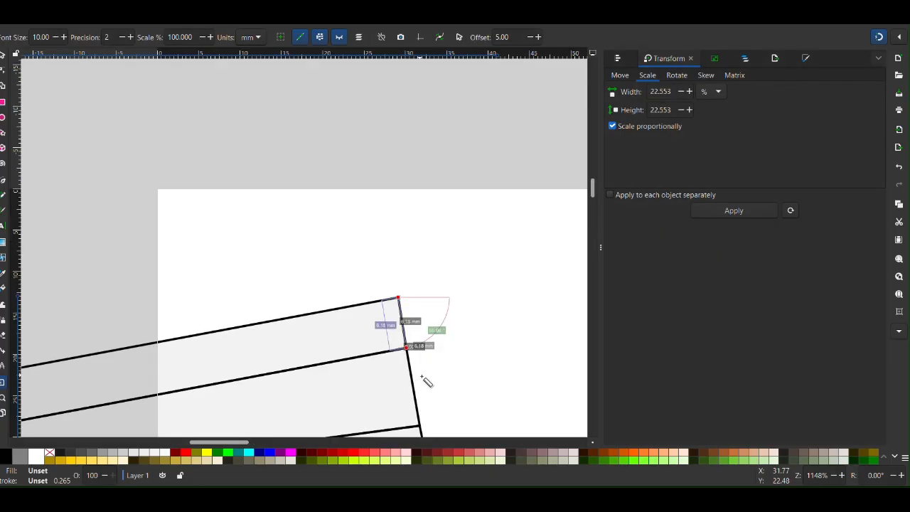
{"action": "key", "text": "alt+Tab"}
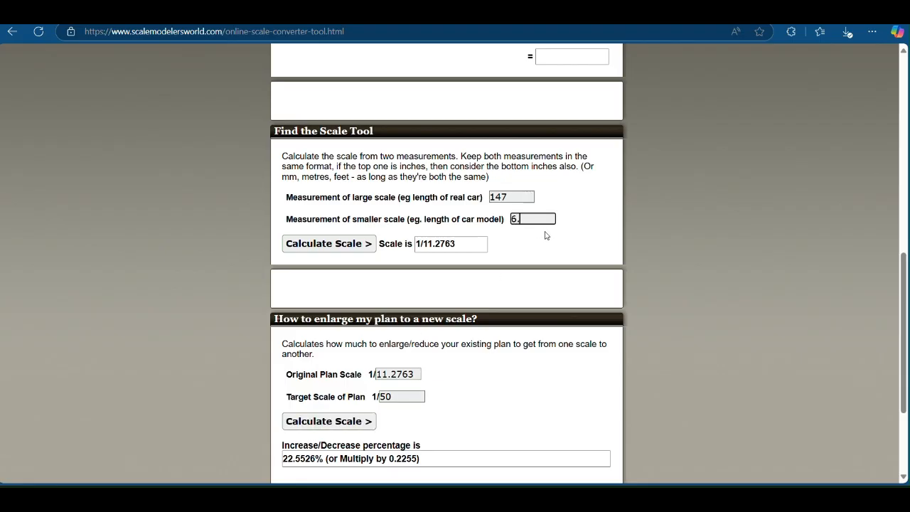
{"action": "left_click", "coordinate": [329, 243]}
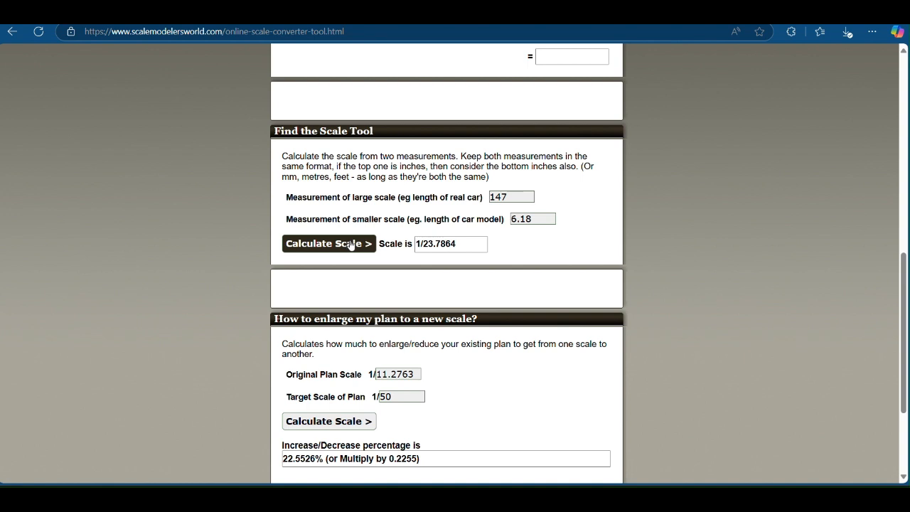
{"action": "left_click_drag", "start_coordinate": [458, 242], "coordinate": [393, 242]}
{"action": "key", "text": "ctrl+c"}
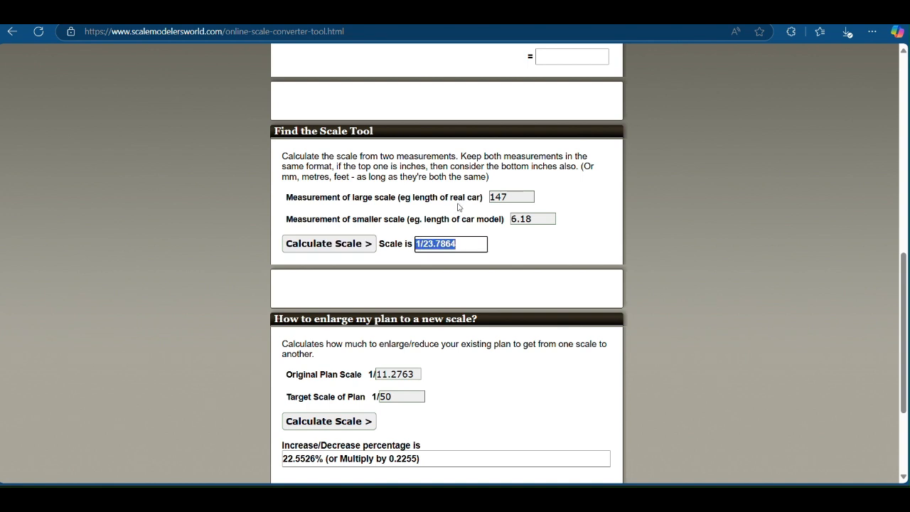
Step: Set the original plan scale to 1/23.7864 and calculate the reduction percentage for the 1/50 target scale
{"action": "scroll", "coordinate": [460, 303], "scroll_direction": "down", "scroll_amount": 1}
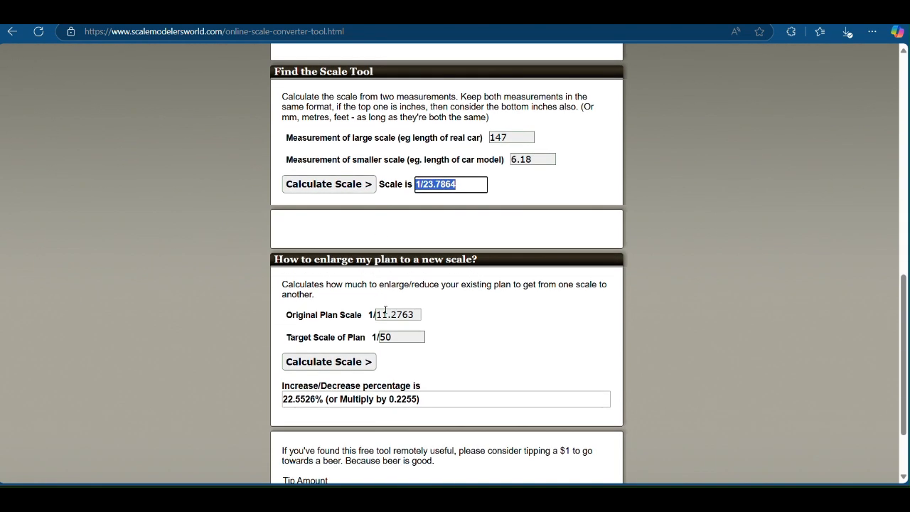
{"action": "left_click_drag", "start_coordinate": [420, 315], "coordinate": [373, 308]}
{"action": "key", "text": "ctrl+v"}
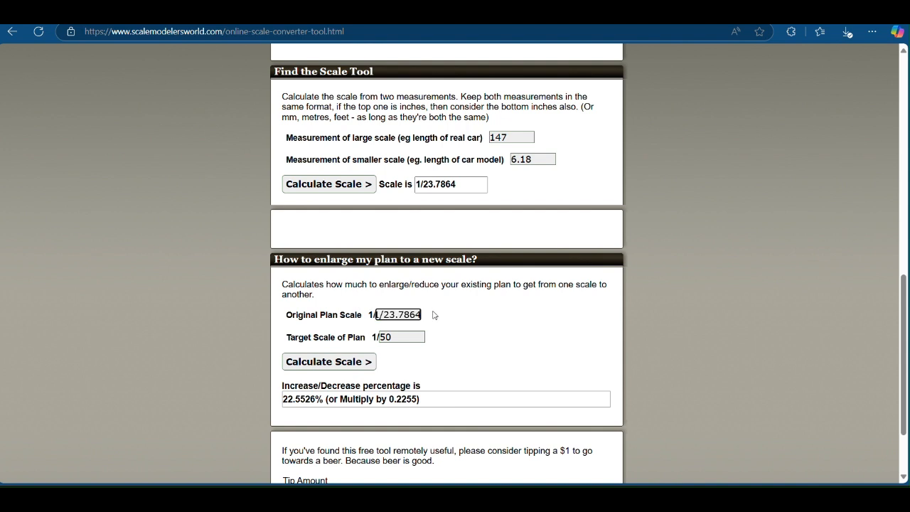
{"action": "double_click", "coordinate": [390, 314]}
{"action": "double_click", "coordinate": [385, 316]}
{"action": "left_click", "coordinate": [384, 316]}
{"action": "key", "text": "BackSpace"}
{"action": "key", "text": "BackSpace"}
{"action": "left_click", "coordinate": [361, 357]}
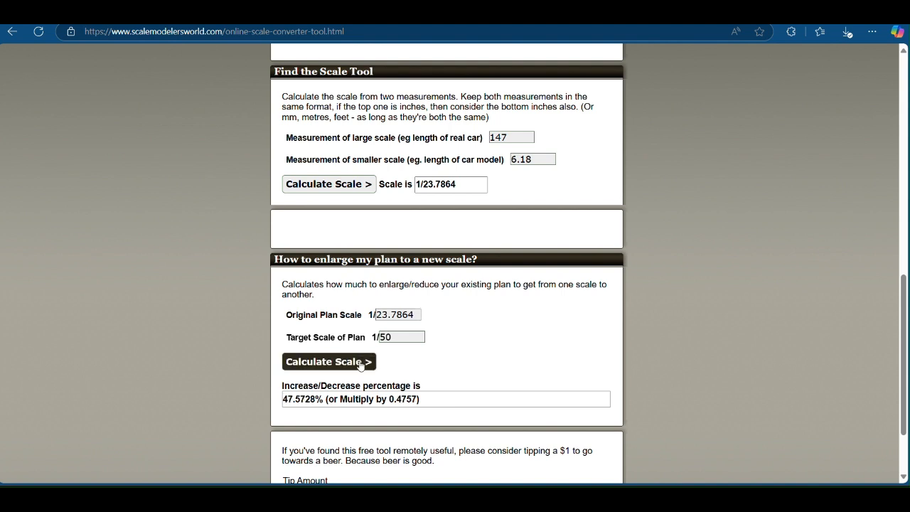
Step: Copy the reduction percentage and scale the pattern group in Inkscape proportionally to 47.5728%
{"action": "left_click_drag", "start_coordinate": [283, 401], "coordinate": [317, 402]}
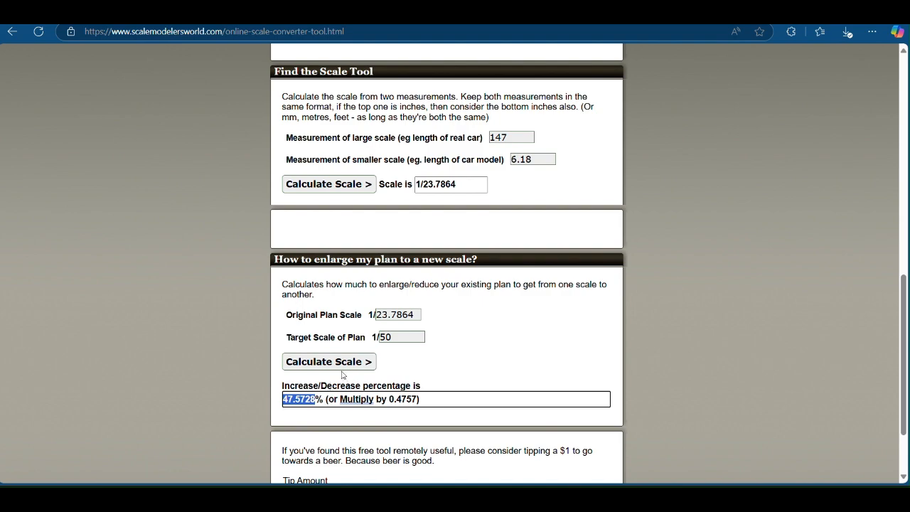
{"action": "mouse_move", "coordinate": [306, 498]}
{"action": "left_click", "coordinate": [302, 438]}
{"action": "scroll", "coordinate": [303, 208], "scroll_direction": "down", "scroll_amount": 2, "text": "ctrl"}
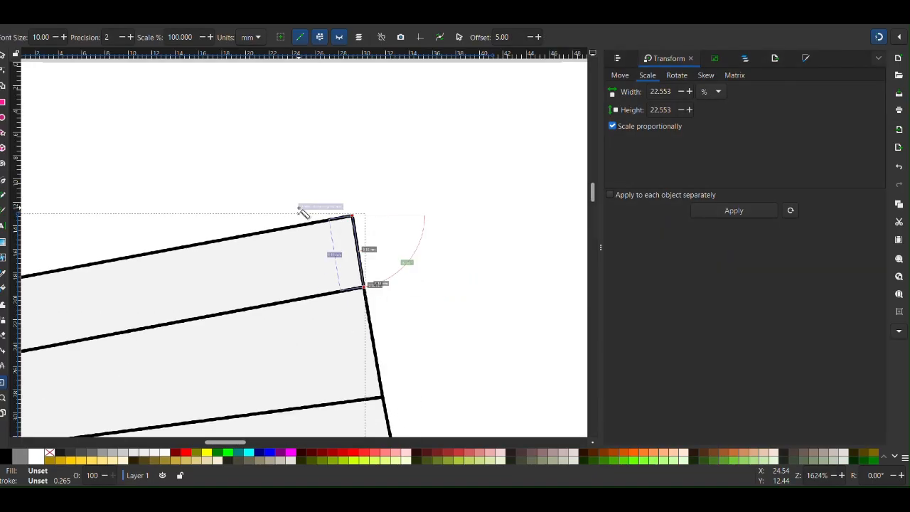
{"action": "left_click", "coordinate": [3, 55]}
{"action": "scroll", "coordinate": [224, 221], "scroll_direction": "down", "scroll_amount": 5, "text": "ctrl"}
{"action": "middle_click_drag", "start_coordinate": [234, 239], "coordinate": [445, 198]}
{"action": "left_click_drag", "start_coordinate": [669, 91], "coordinate": [649, 91]}
{"action": "type", "text": "47.5728"}
{"action": "left_click", "coordinate": [654, 110]}
{"action": "left_click", "coordinate": [733, 210]}
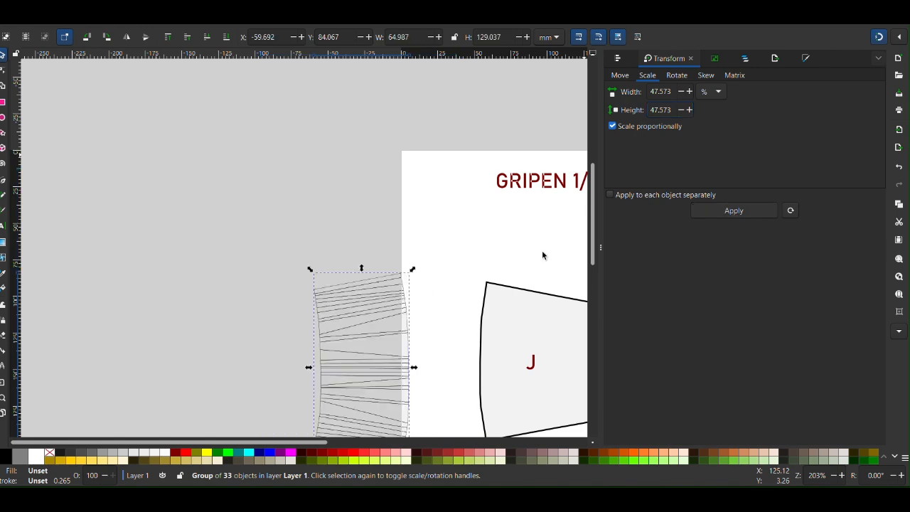
Step: Move the scaled pattern beside piece J, flip it horizontally and place it against J's left edge
{"action": "scroll", "coordinate": [411, 181], "scroll_direction": "down", "scroll_amount": 3}
{"action": "middle_click_drag", "start_coordinate": [453, 207], "coordinate": [402, 193]}
{"action": "left_click_drag", "start_coordinate": [319, 215], "coordinate": [379, 210]}
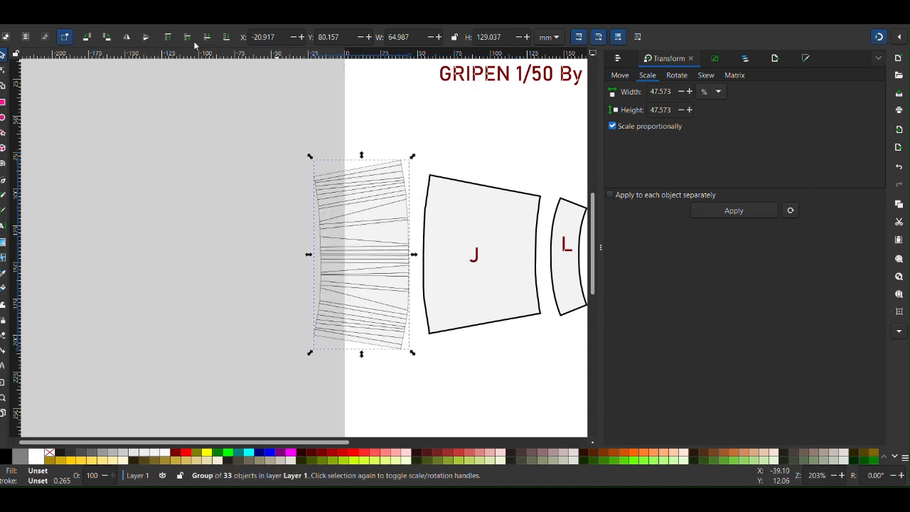
{"action": "left_click", "coordinate": [127, 39]}
{"action": "left_click_drag", "start_coordinate": [358, 261], "coordinate": [375, 260]}
Step: Align the lower-right corner of the pattern with the lower-left corner of piece J
{"action": "scroll", "coordinate": [404, 319], "scroll_direction": "up", "scroll_amount": 9, "text": "ctrl"}
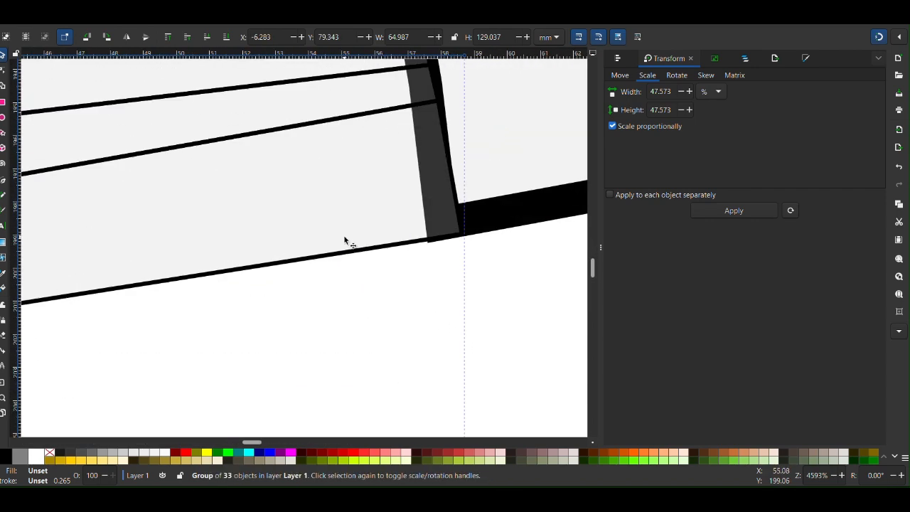
{"action": "left_click_drag", "start_coordinate": [402, 246], "coordinate": [379, 239]}
{"action": "scroll", "coordinate": [381, 243], "scroll_direction": "down", "scroll_amount": 8, "text": "ctrl"}
{"action": "scroll", "coordinate": [394, 146], "scroll_direction": "up", "scroll_amount": 3, "text": "ctrl"}
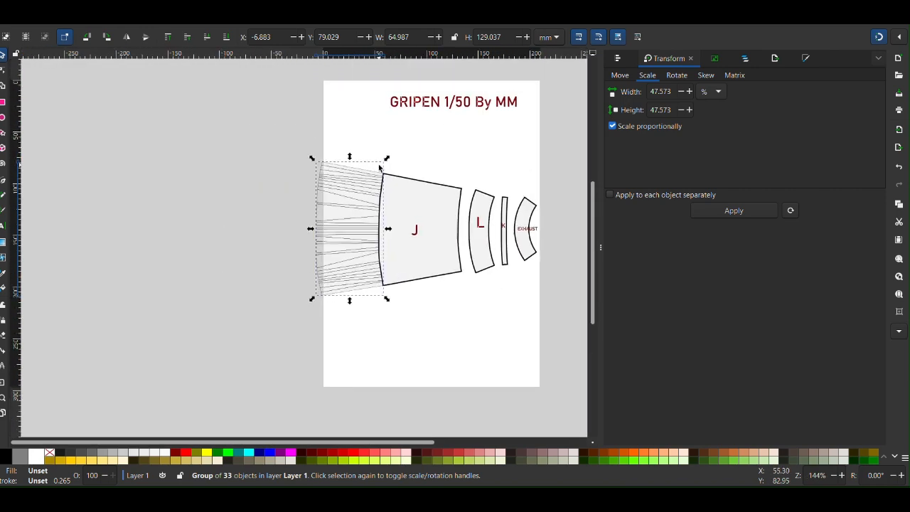
Step: Rotate the pattern slightly with snapping off so its right edge lines up with the left edge of piece J
{"action": "scroll", "coordinate": [379, 168], "scroll_direction": "up", "scroll_amount": 12, "text": "ctrl"}
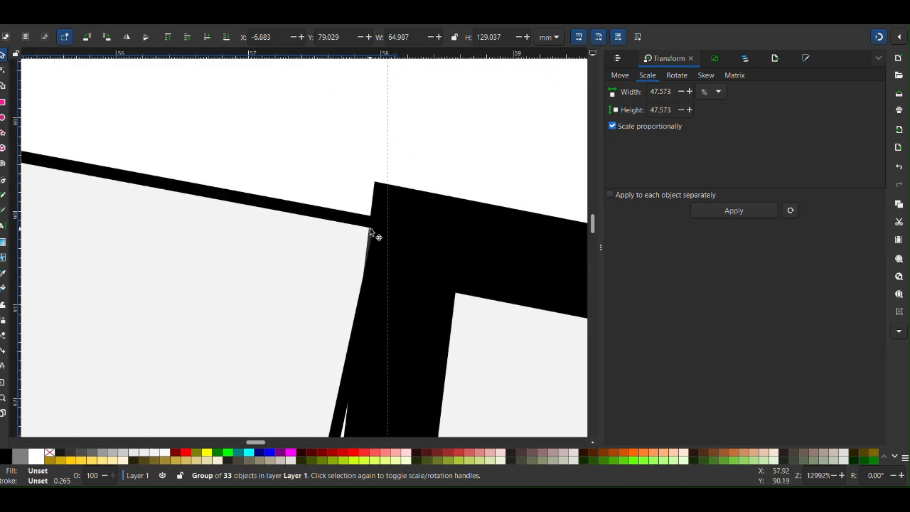
{"action": "scroll", "coordinate": [354, 207], "scroll_direction": "down", "scroll_amount": 9, "text": "ctrl"}
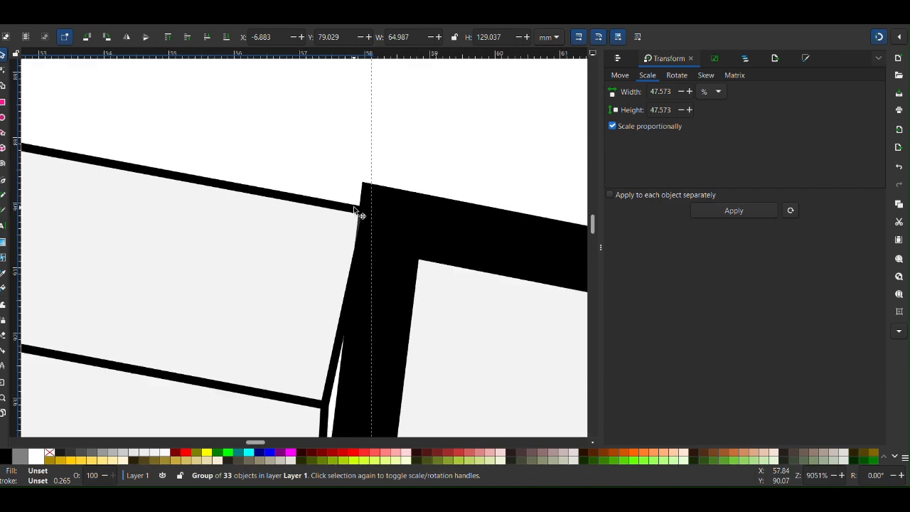
{"action": "left_click", "coordinate": [345, 210]}
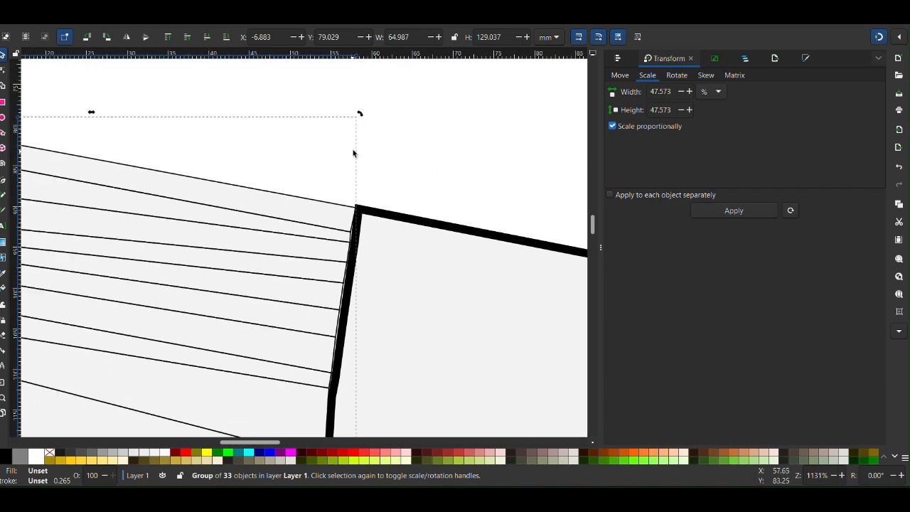
{"action": "left_click_drag", "start_coordinate": [359, 115], "coordinate": [396, 150]}
{"action": "left_click_drag", "start_coordinate": [360, 116], "coordinate": [369, 125]}
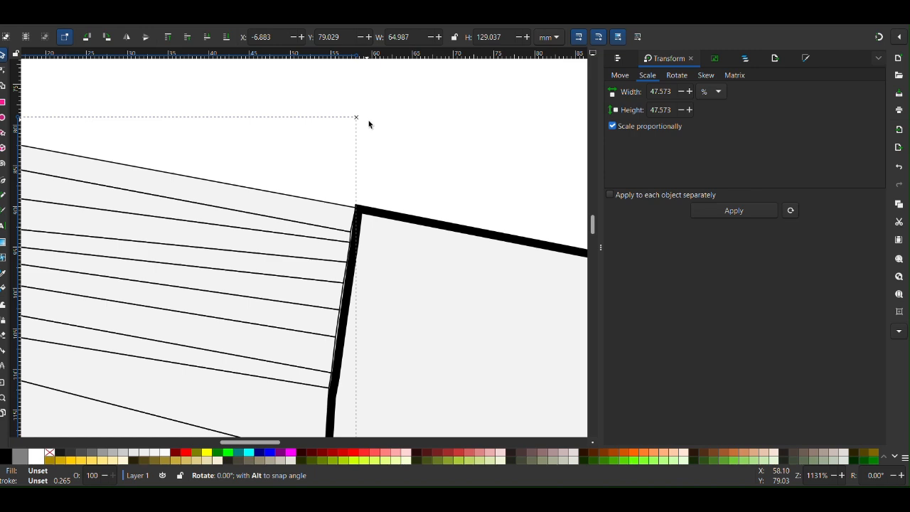
{"action": "left_click_drag", "start_coordinate": [413, 167], "coordinate": [360, 130]}
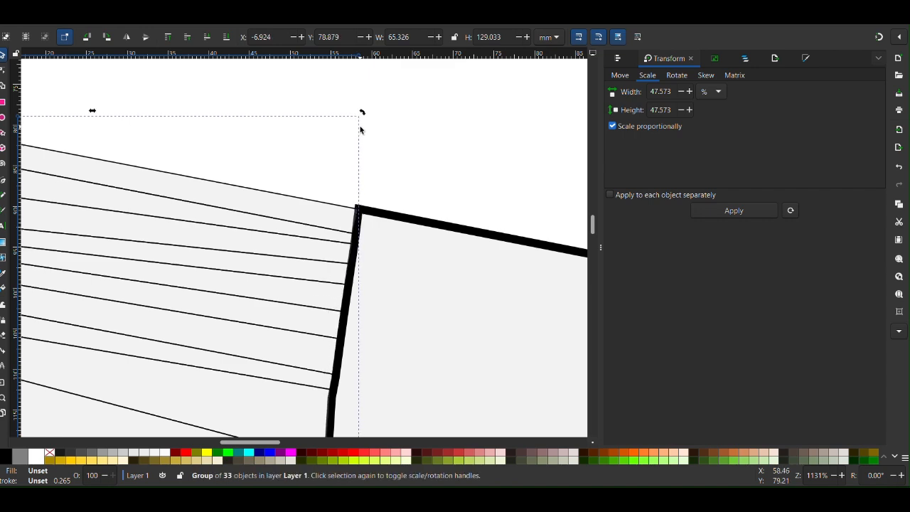
Step: Turn snapping on and nudge the pattern by its upper-right corner toward piece J's upper-left corner, about 0.07 mm horizontally and 0.04 mm vertically
{"action": "scroll", "coordinate": [339, 242], "scroll_direction": "up", "scroll_amount": 8, "text": "ctrl"}
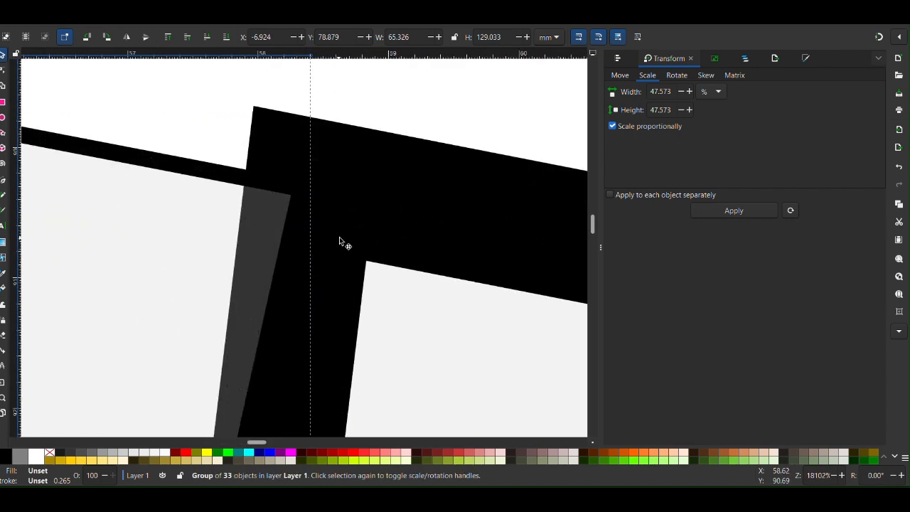
{"action": "left_click", "coordinate": [882, 39]}
{"action": "left_click", "coordinate": [303, 195], "text": "ctrl"}
{"action": "left_click_drag", "start_coordinate": [302, 195], "coordinate": [310, 200]}
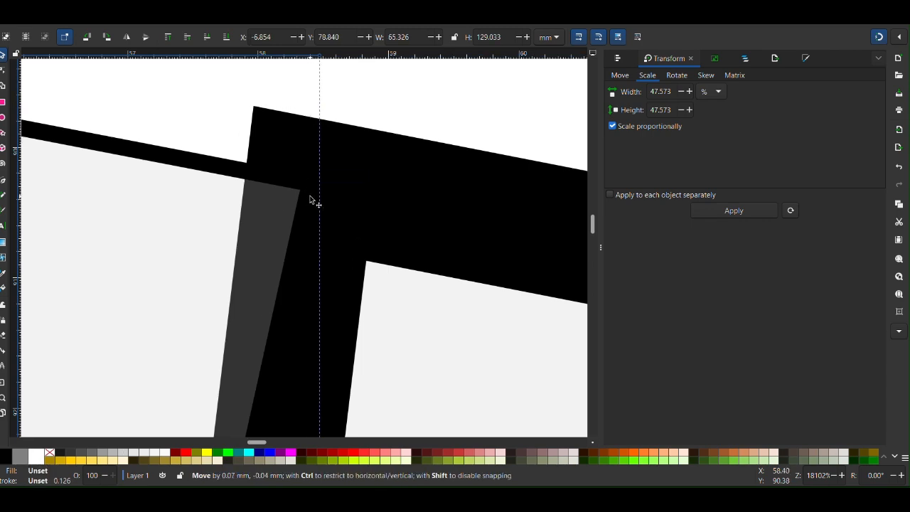
Step: Shift the pattern by its lower-right corner so that corner sits within the outline at piece J's lower-left corner
{"action": "scroll", "coordinate": [337, 187], "scroll_direction": "down", "scroll_amount": 14, "text": "ctrl"}
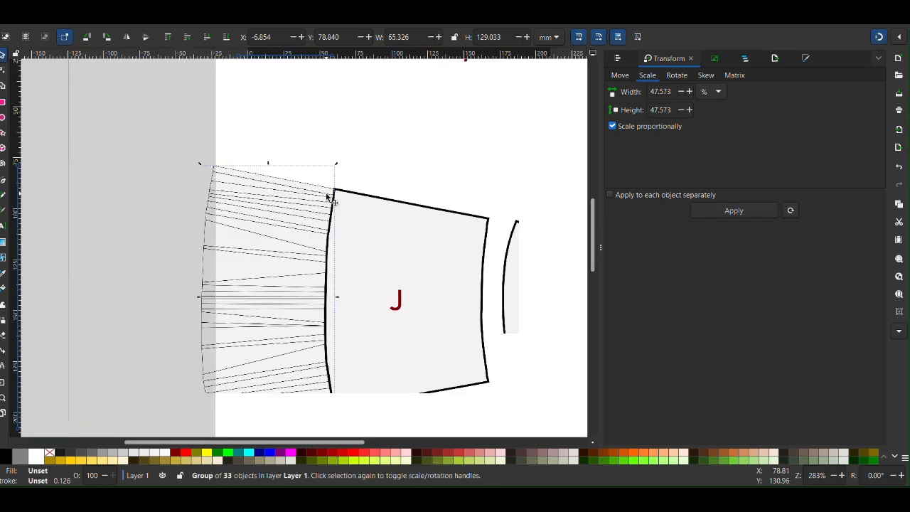
{"action": "scroll", "coordinate": [337, 258], "scroll_direction": "up", "scroll_amount": 12, "text": "ctrl"}
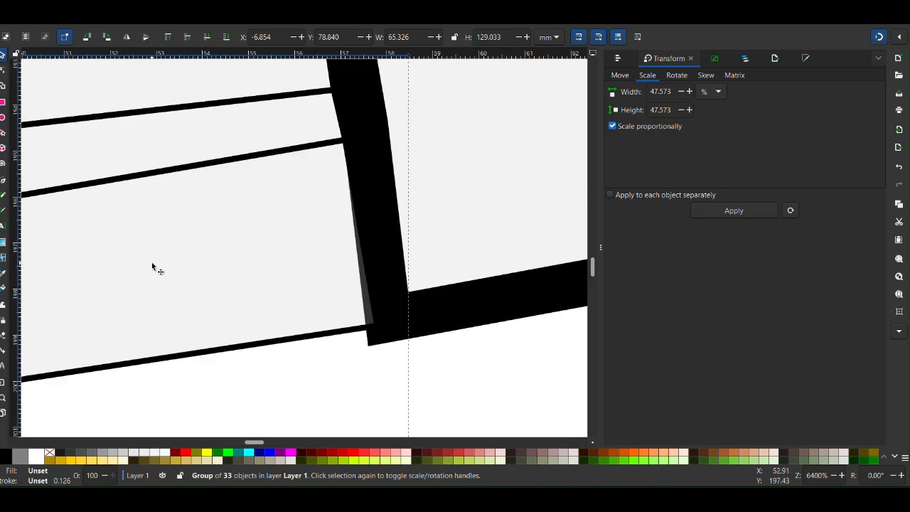
{"action": "scroll", "coordinate": [386, 318], "scroll_direction": "up", "scroll_amount": 1, "text": "ctrl"}
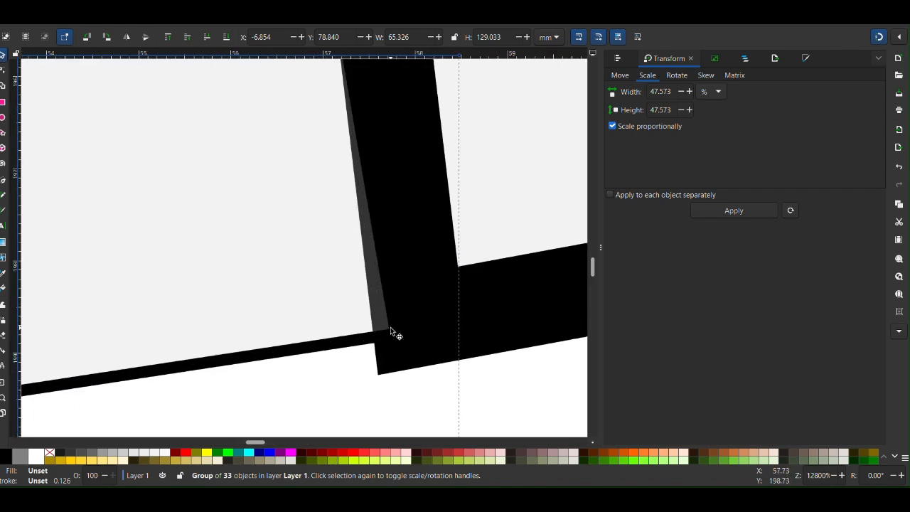
{"action": "left_click_drag", "start_coordinate": [390, 328], "coordinate": [417, 319]}
Step: Move the pattern slightly down by its upper-right corner to adjust its fit against piece J's upper-left corner
{"action": "scroll", "coordinate": [417, 320], "scroll_direction": "down", "scroll_amount": 10, "text": "ctrl"}
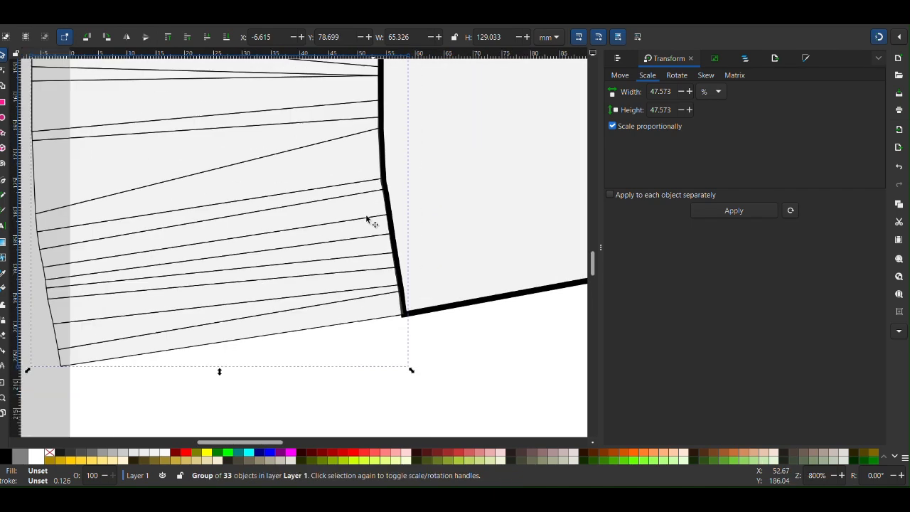
{"action": "scroll", "coordinate": [367, 90], "scroll_direction": "up", "scroll_amount": 9, "text": "ctrl"}
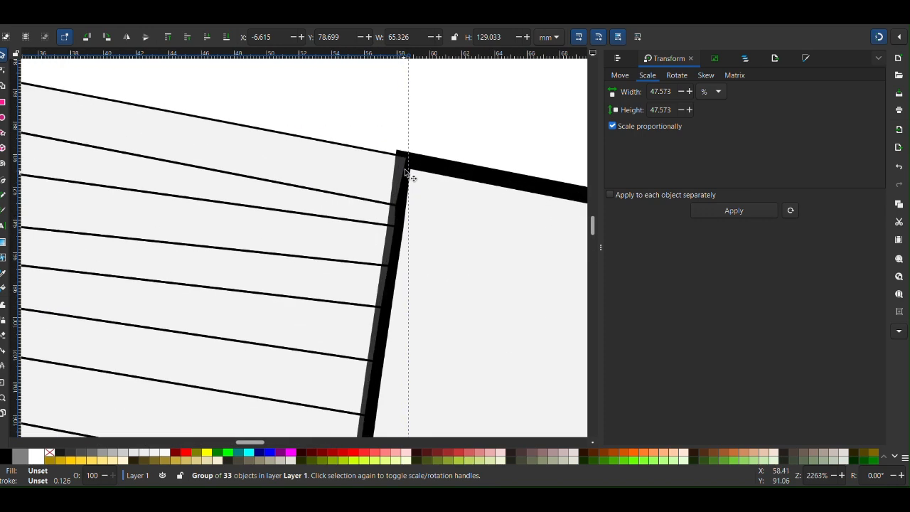
{"action": "scroll", "coordinate": [413, 152], "scroll_direction": "up", "scroll_amount": 4, "text": "ctrl"}
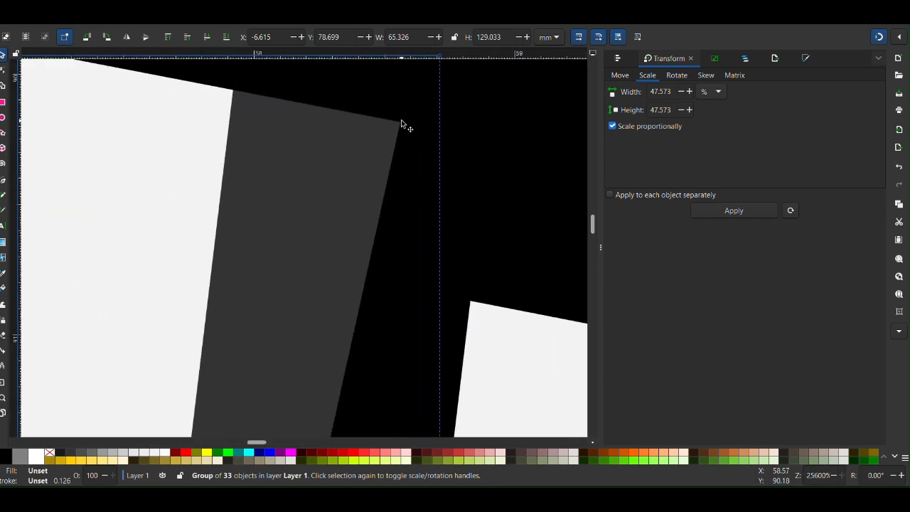
{"action": "left_click_drag", "start_coordinate": [403, 123], "coordinate": [401, 155]}
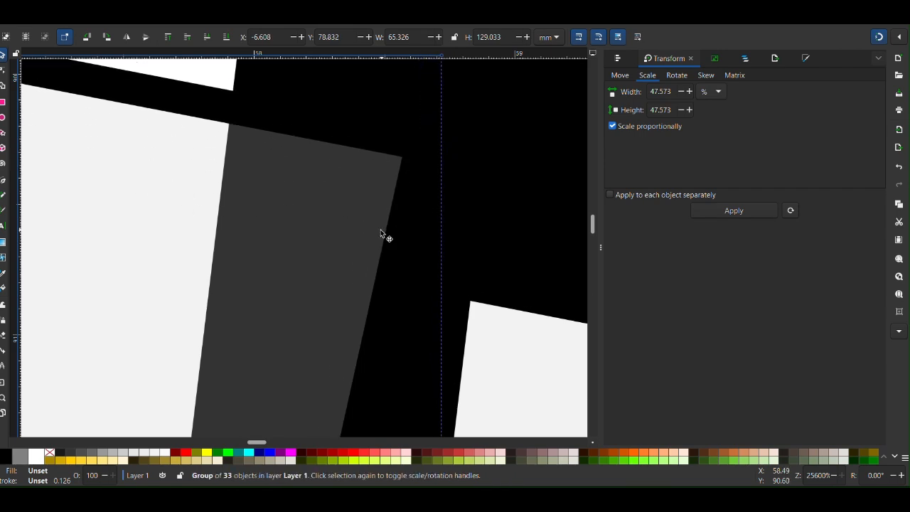
Step: Move the pattern group away from piece J so that a clear gap separates the two
{"action": "scroll", "coordinate": [381, 228], "scroll_direction": "down", "scroll_amount": 10, "text": "ctrl"}
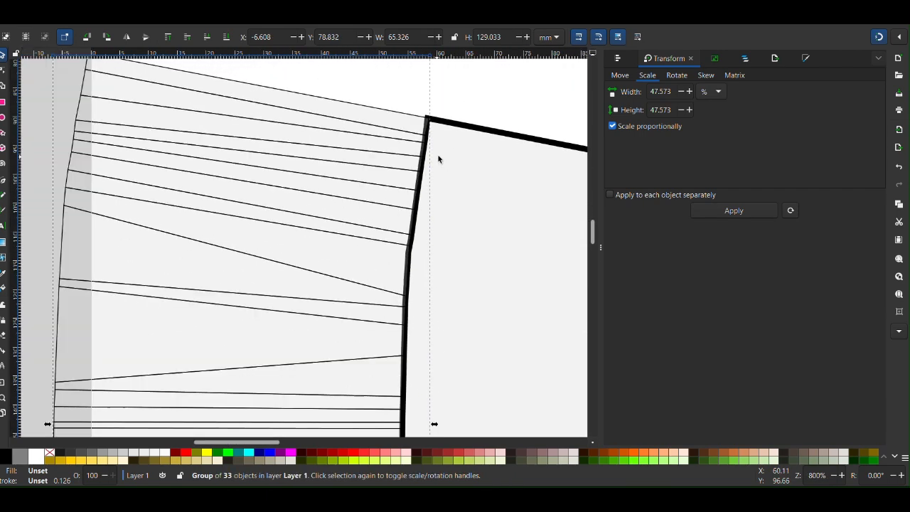
{"action": "scroll", "coordinate": [438, 158], "scroll_direction": "down", "scroll_amount": 4, "text": "ctrl"}
{"action": "left_click", "coordinate": [293, 186]}
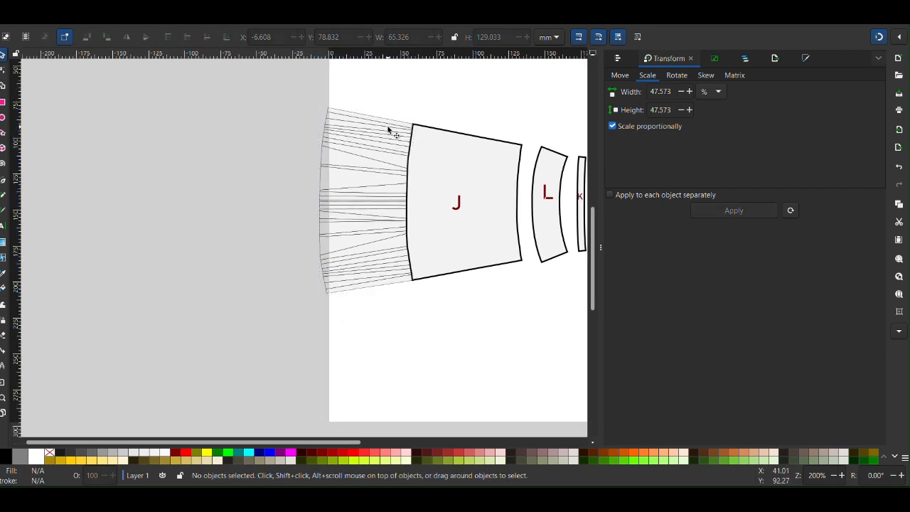
{"action": "left_click_drag", "start_coordinate": [388, 130], "coordinate": [366, 121]}
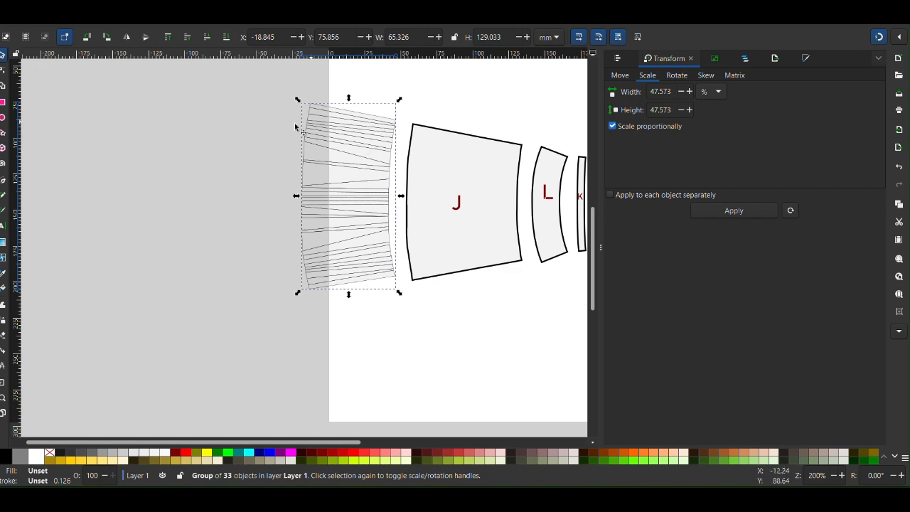
Step: Unite all the pattern's fragments into a single outlined shape with the Shape Builder tool
{"action": "left_click", "coordinate": [2, 85]}
{"action": "scroll", "coordinate": [367, 114], "scroll_direction": "up", "scroll_amount": 1, "text": "ctrl"}
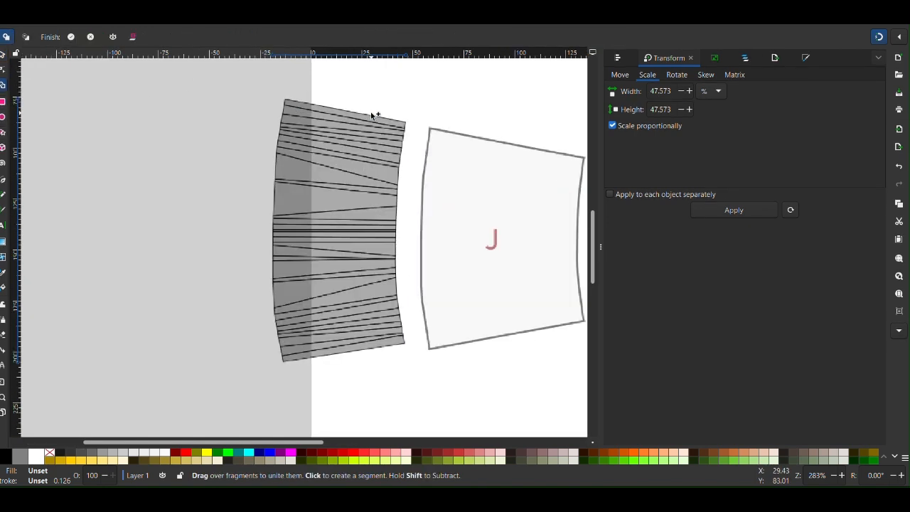
{"action": "scroll", "coordinate": [370, 112], "scroll_direction": "up", "scroll_amount": 1, "text": "ctrl"}
{"action": "mouse_move", "coordinate": [374, 117]}
{"action": "left_mouse_down"}
{"action": "mouse_move", "coordinate": [356, 201]}
{"action": "mouse_move", "coordinate": [354, 385]}
{"action": "mouse_move", "coordinate": [353, 318]}
{"action": "mouse_move", "coordinate": [285, 348]}
{"action": "mouse_move", "coordinate": [329, 430]}
{"action": "left_mouse_up"}
{"action": "scroll", "coordinate": [349, 402], "scroll_direction": "up", "scroll_amount": 1, "text": "ctrl"}
{"action": "middle_click_drag", "start_coordinate": [349, 399], "coordinate": [322, 255]}
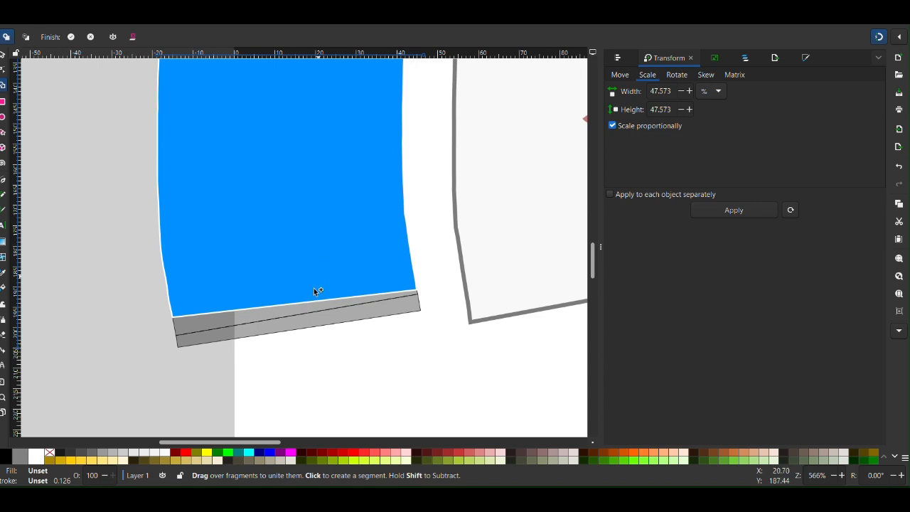
{"action": "left_click_drag", "start_coordinate": [308, 293], "coordinate": [321, 324]}
{"action": "scroll", "coordinate": [352, 288], "scroll_direction": "down", "scroll_amount": 4, "text": "ctrl"}
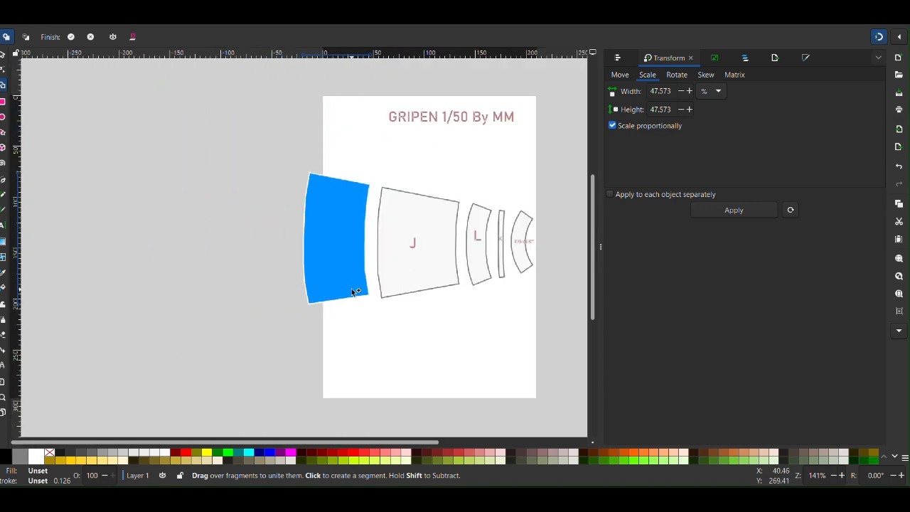
{"action": "left_click", "coordinate": [2, 56]}
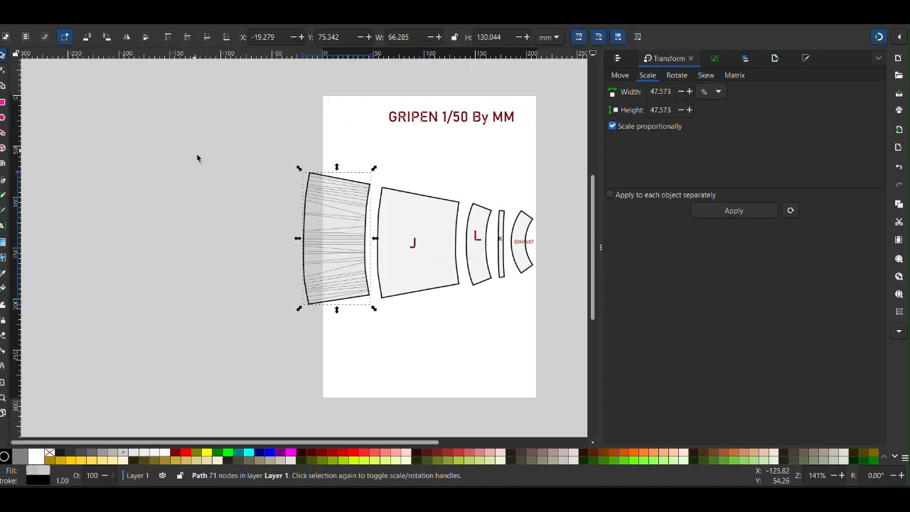
Step: Move the merged outline clear of the original triangulated pattern and delete that original group
{"action": "left_click_drag", "start_coordinate": [352, 183], "coordinate": [259, 173]}
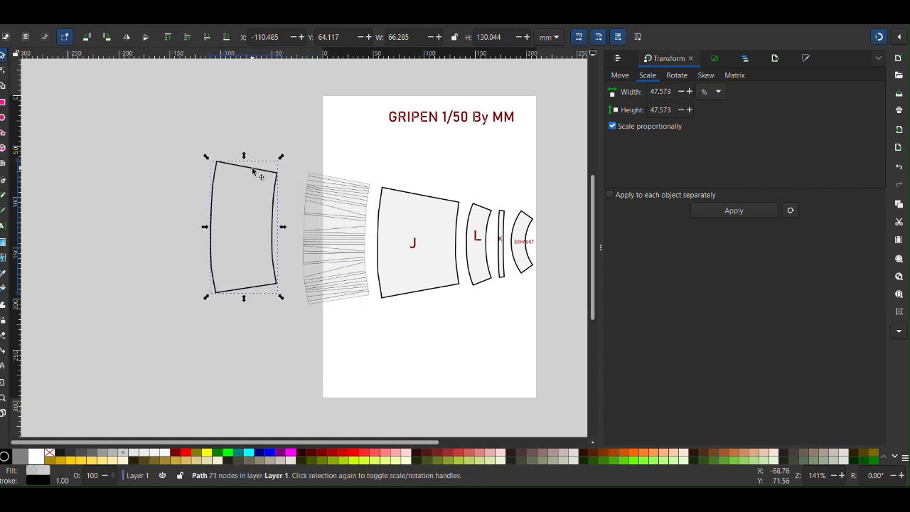
{"action": "left_click", "coordinate": [320, 183]}
{"action": "key", "text": "Delete"}
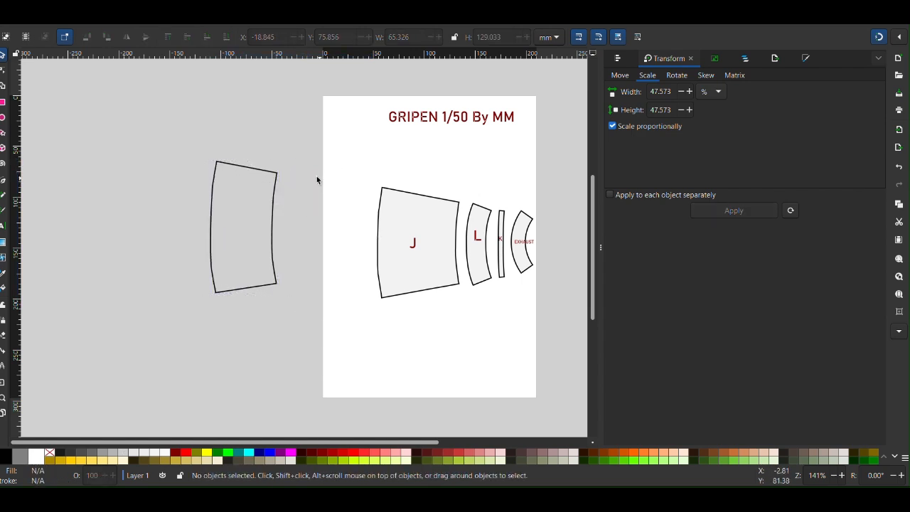
Step: Place the merged outline against the left edge of piece J and deselect it
{"action": "left_click_drag", "start_coordinate": [258, 176], "coordinate": [357, 191]}
{"action": "left_click", "coordinate": [239, 207]}
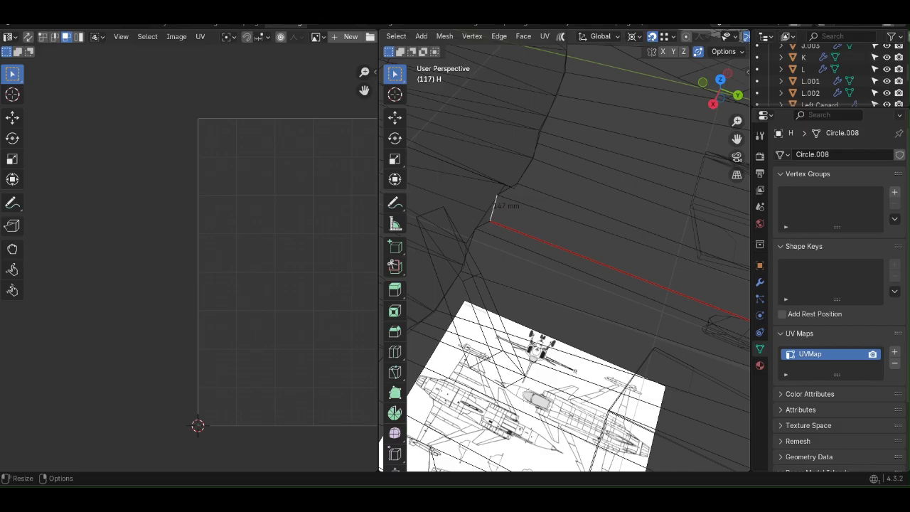
{"action": "scroll", "coordinate": [515, 206], "scroll_direction": "up", "scroll_amount": 2}
{"action": "scroll", "coordinate": [527, 197], "scroll_direction": "down", "scroll_amount": 3}
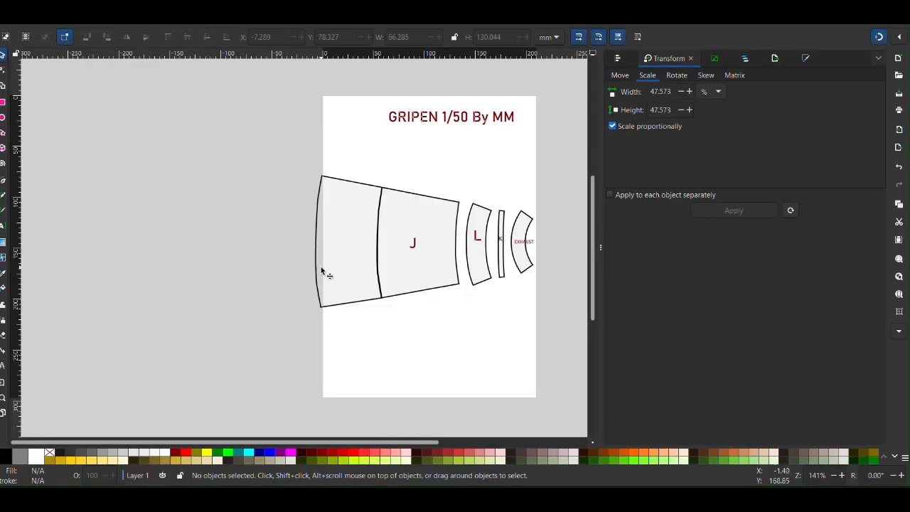
Step: Label the new piece beside J with the text H at a font size of 36 pt
{"action": "left_click", "coordinate": [2, 226]}
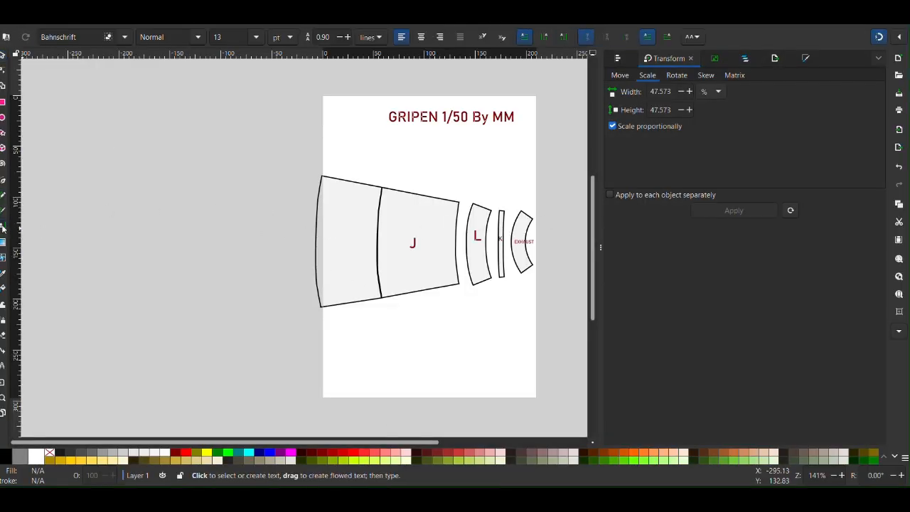
{"action": "left_click", "coordinate": [334, 240]}
{"action": "left_click", "coordinate": [343, 242]}
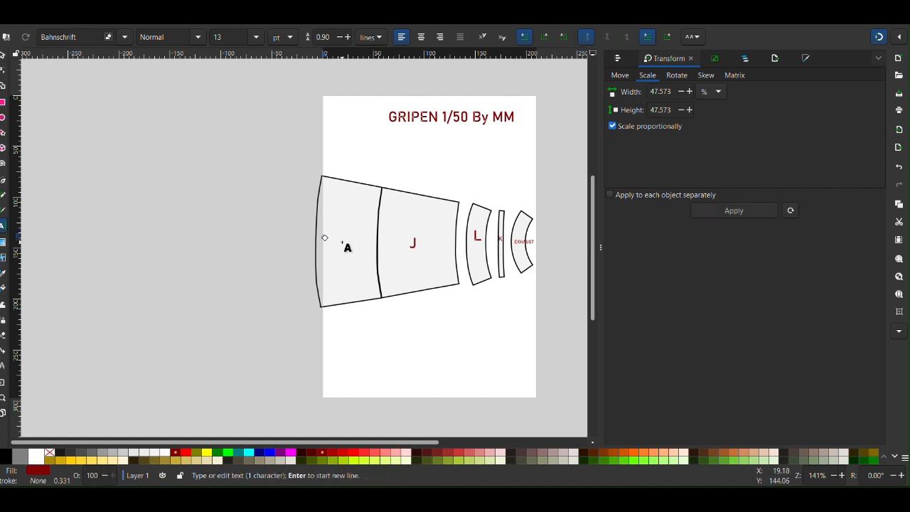
{"action": "left_click", "coordinate": [262, 38]}
{"action": "left_click", "coordinate": [229, 308]}
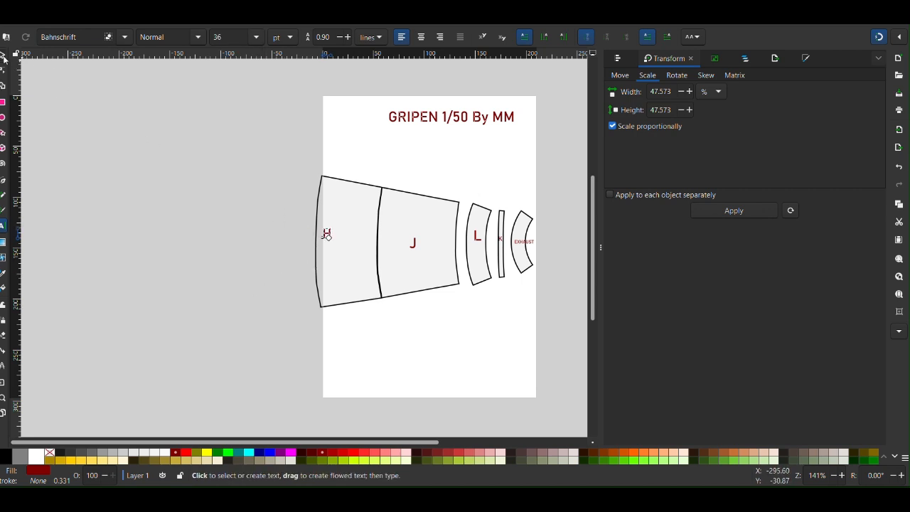
{"action": "left_click", "coordinate": [4, 55]}
{"action": "left_click", "coordinate": [167, 172]}
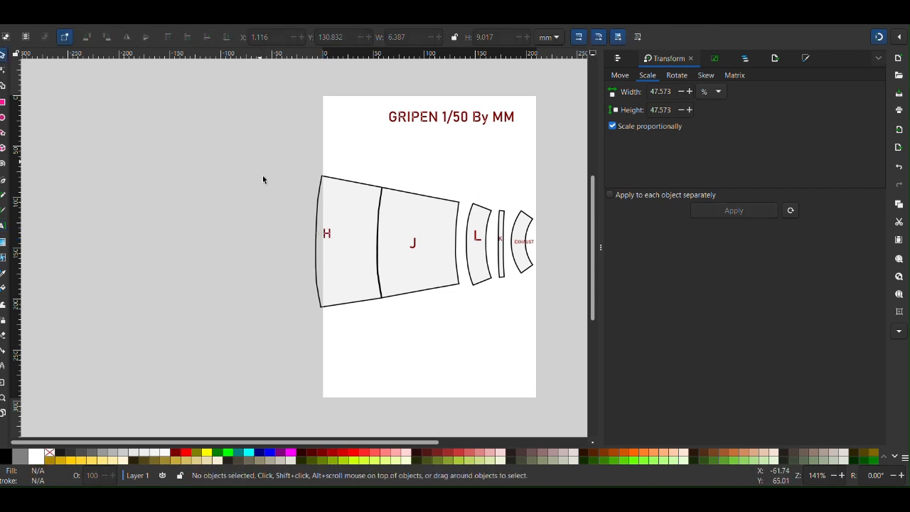